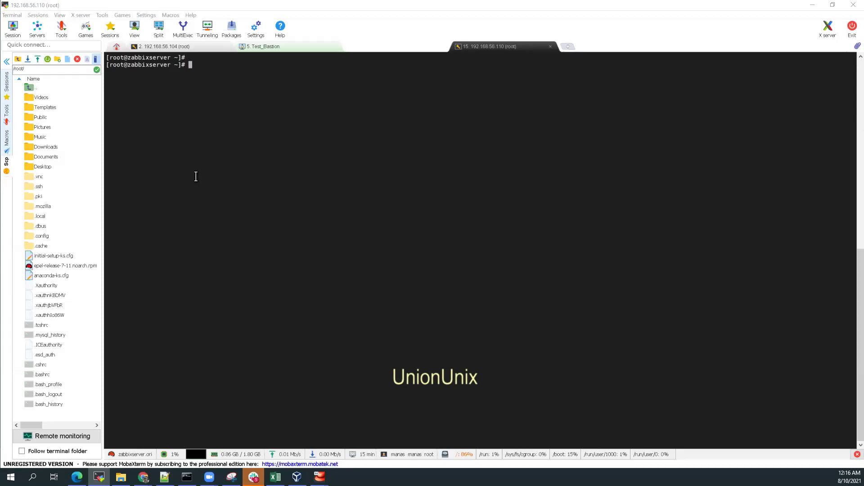
# Step: Log into the MariaDB monitor as root with mysql -uroot -p and the root password
pyautogui.click(224, 142)
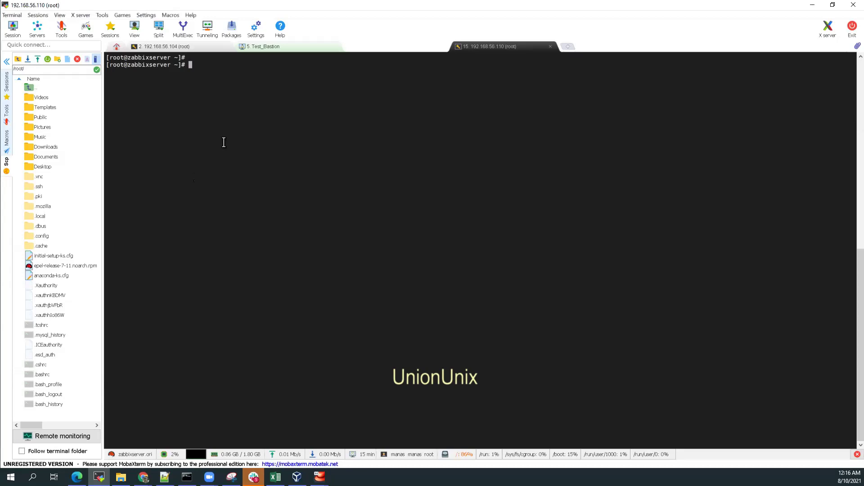
pyautogui.write('my')
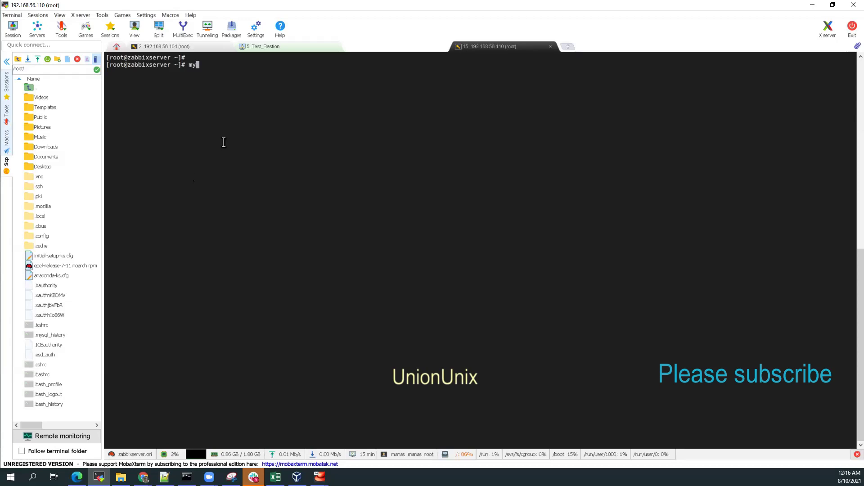
pyautogui.write('sq')
pyautogui.write('l ')
pyautogui.write('-')
pyautogui.write('u')
pyautogui.write('root')
pyautogui.press('BackSpace')
pyautogui.write('t -p')
pyautogui.press('Return')
pyautogui.press('Return')
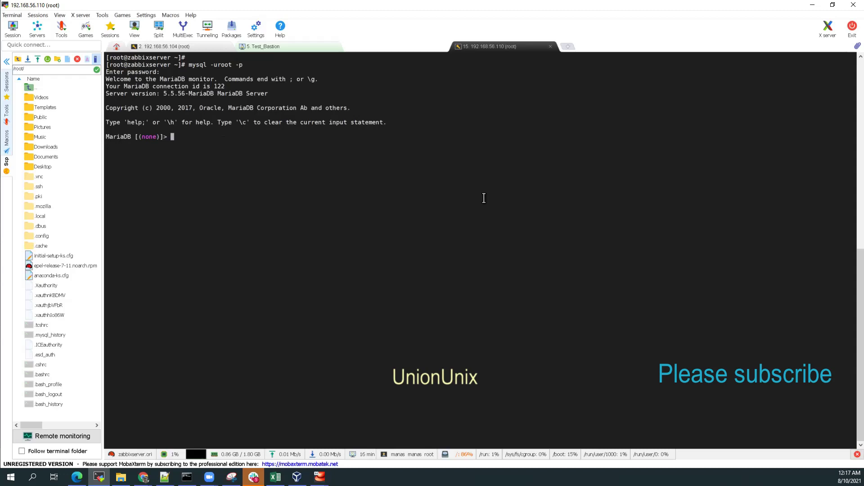
pyautogui.write('use ')
pyautogui.write('zabbix')
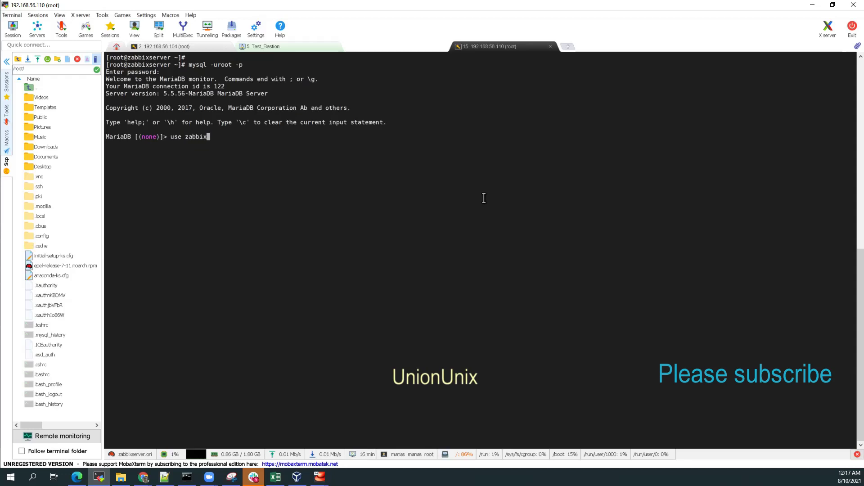
pyautogui.write(';')
# Step: Select the zabbix database with use zabbix;
pyautogui.press('Return')
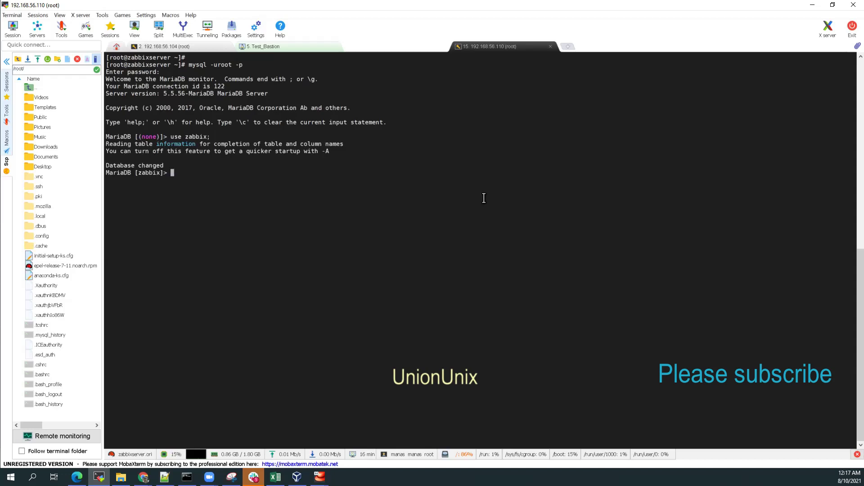
# Step: Copy the Admin password reset update query from Chrome and paste it at the MariaDB prompt
pyautogui.click(143, 477)
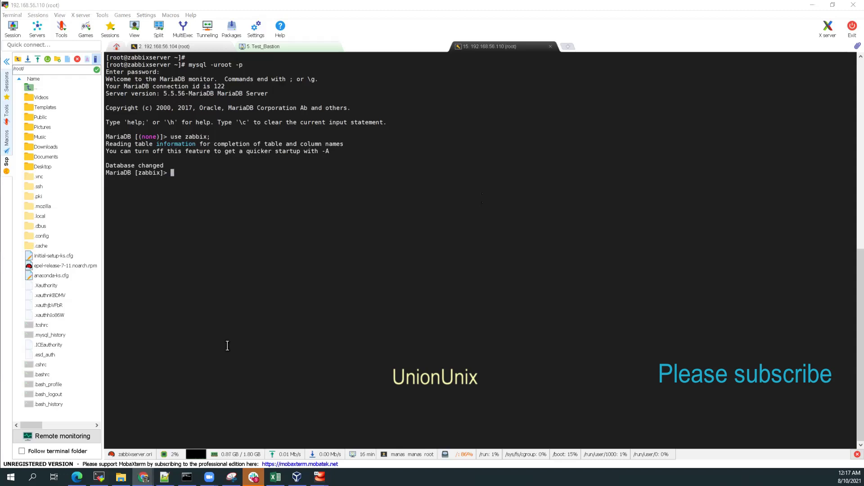
pyautogui.click(286, 295)
pyautogui.rightClick(286, 295)
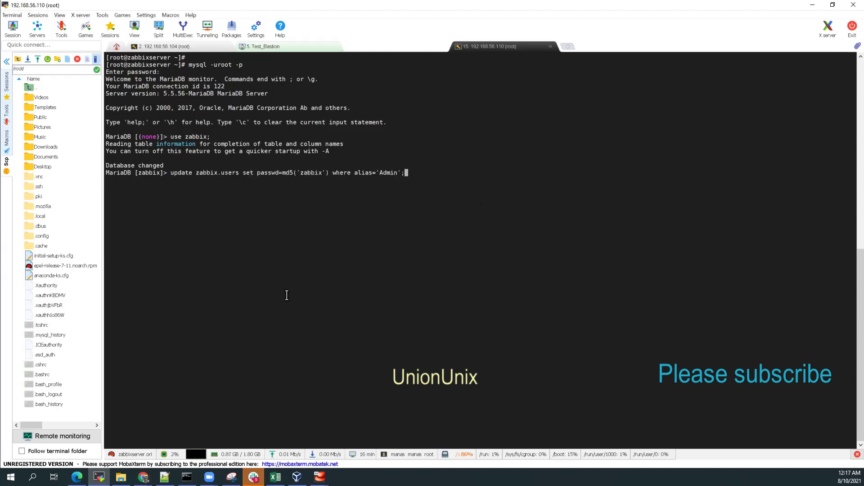
pyautogui.press('Left')
pyautogui.press('Left')
pyautogui.press('Left')
pyautogui.press('Left')
pyautogui.press('Left')
pyautogui.press('Left')
pyautogui.press('Left')
pyautogui.press('Left')
pyautogui.press('Left')
pyautogui.press('Right')
pyautogui.press('Right')
pyautogui.press('Right')
pyautogui.press('Right')
pyautogui.press('Right')
pyautogui.press('Right')
pyautogui.press('Right')
pyautogui.press('Right')
pyautogui.press('Right')
pyautogui.press('Right')
pyautogui.press('Right')
pyautogui.press('Right')
pyautogui.press('Right')
pyautogui.press('Right')
pyautogui.press('Right')
pyautogui.press('Right')
pyautogui.press('Right')
pyautogui.press('Right')
pyautogui.press('Right')
pyautogui.press('Right')
pyautogui.press('Right')
pyautogui.press('Right')
pyautogui.press('Right')
pyautogui.press('Right')
pyautogui.press('Right')
pyautogui.press('Right')
pyautogui.press('Right')
pyautogui.press('Right')
pyautogui.press('Right')
pyautogui.press('Right')
pyautogui.press('Right')
pyautogui.press('Right')
pyautogui.press('Return')
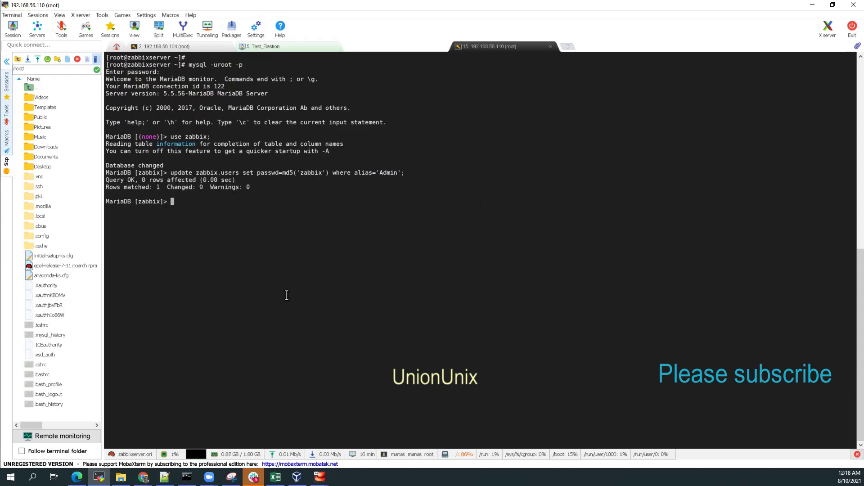
pyautogui.write('q')
pyautogui.write('uit')
# Step: Quit MariaDB, returning to the root shell prompt on zabbixserver
pyautogui.press('Return')
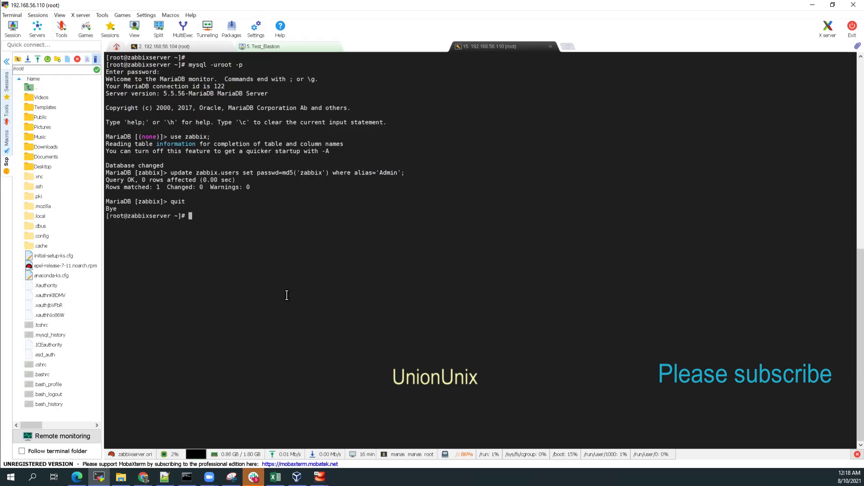